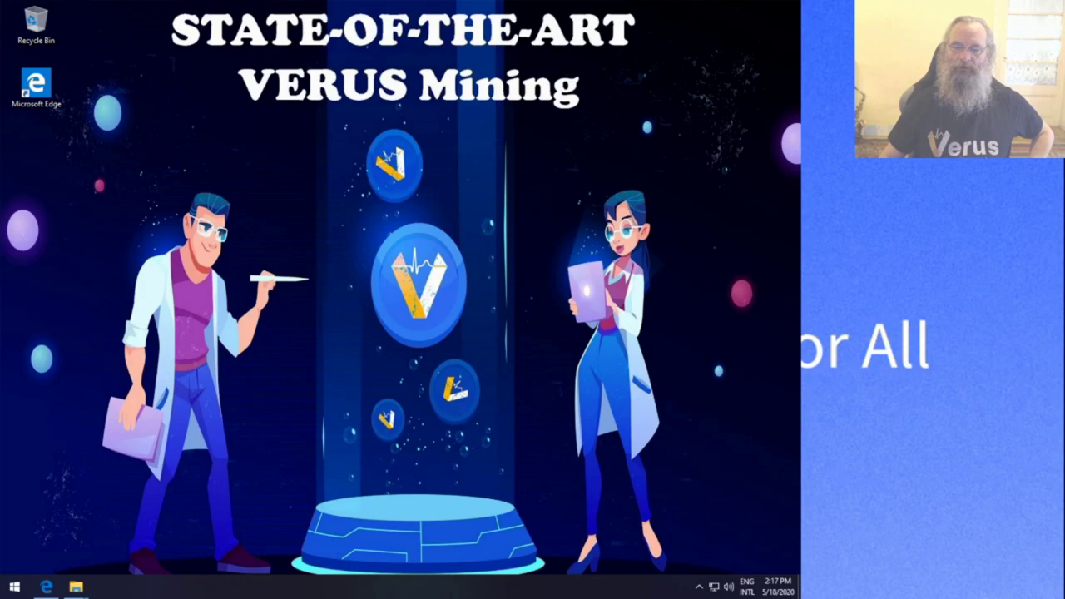
Launch Microsoft Edge from the taskbar, landing on the veruscoin.io homepage
click(43, 587)
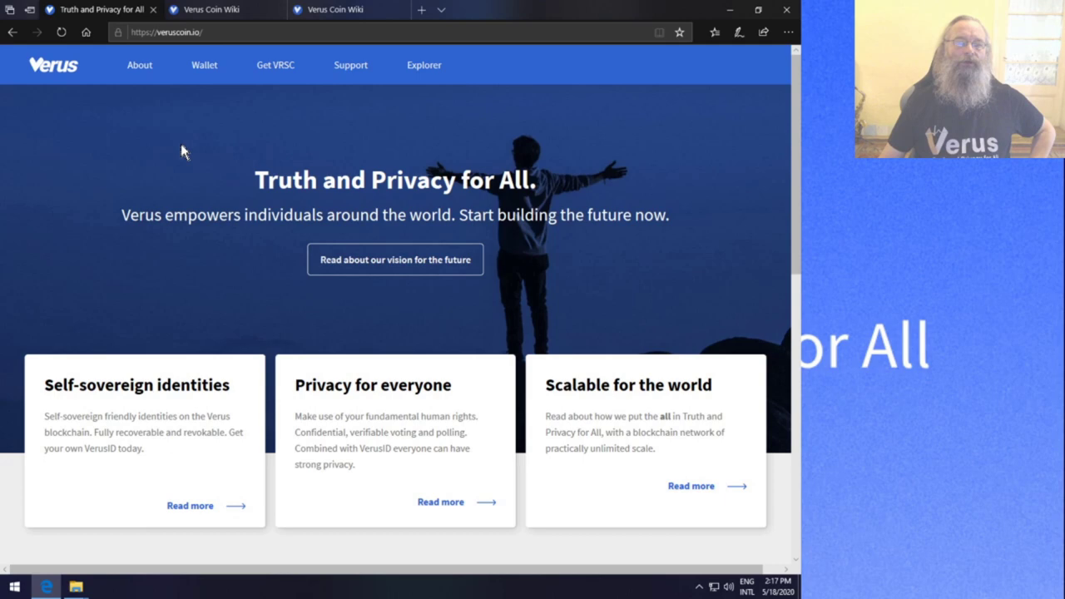
Go to the Verus Wallet page and scroll to the Desktop Wallet v0.6.4-3 download buttons
click(207, 33)
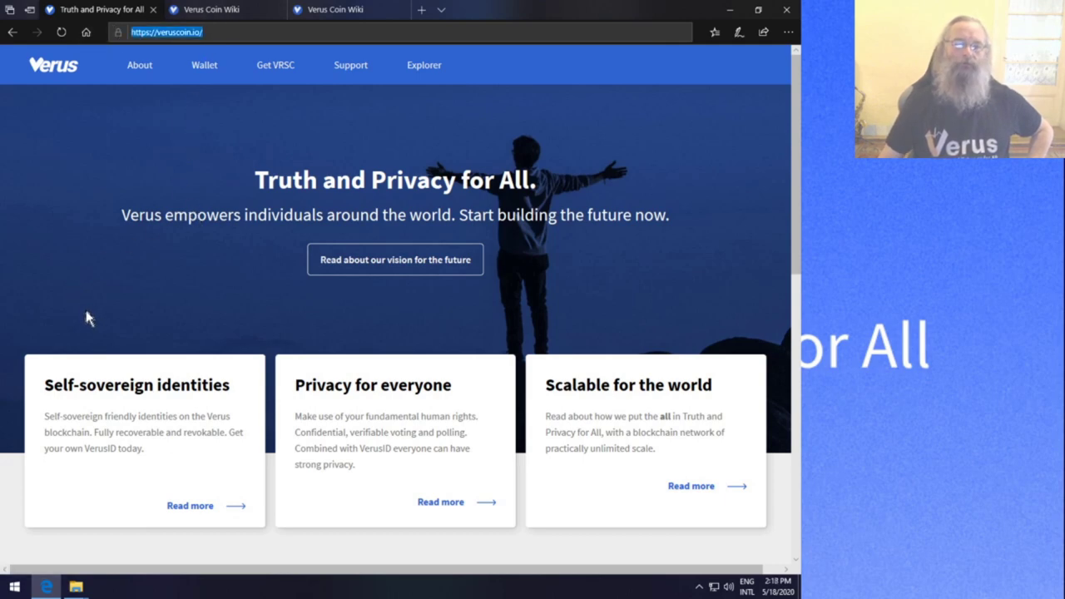
click(66, 545)
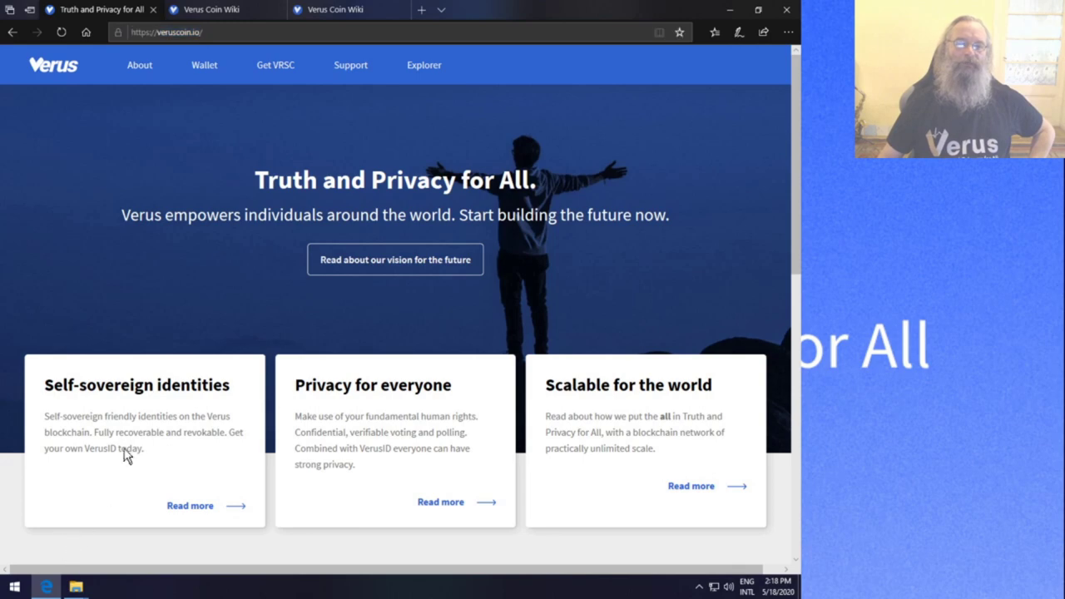
click(206, 66)
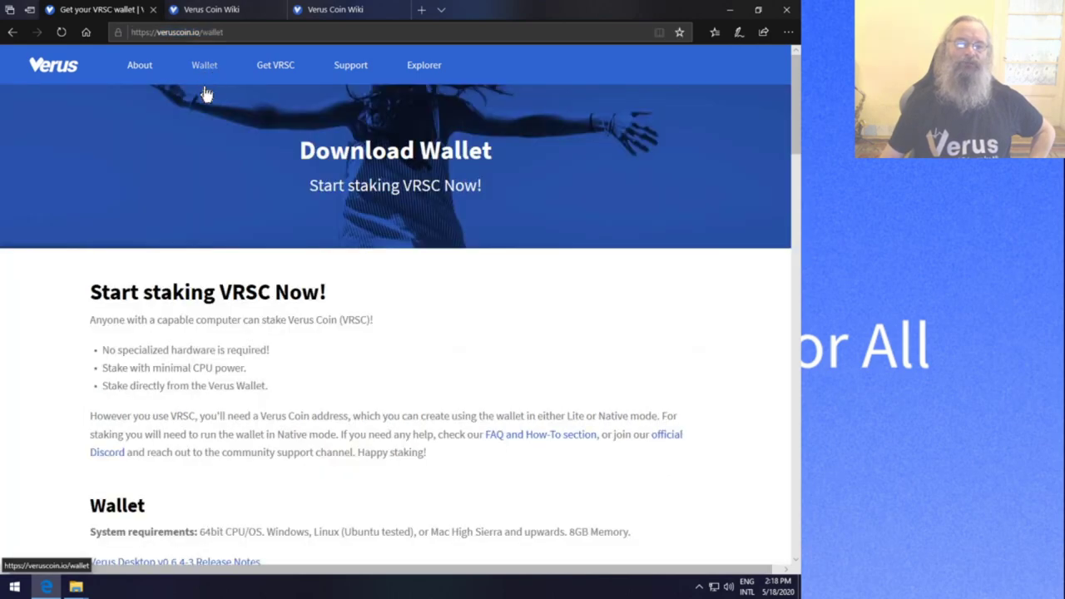
scroll(222, 183, down, 2)
scroll(223, 187, down, 5)
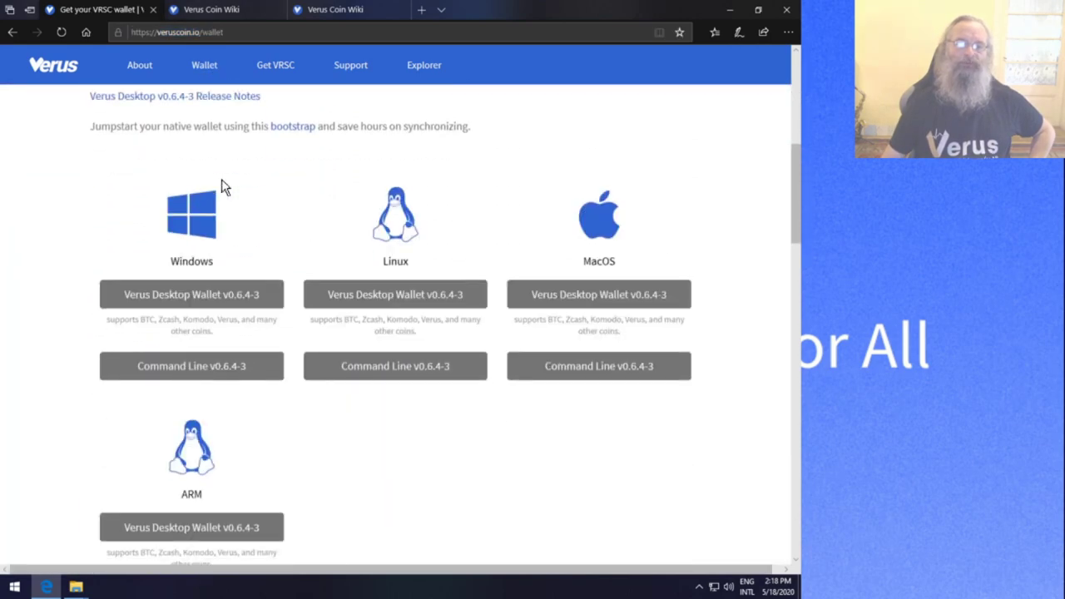
scroll(222, 186, up, 1)
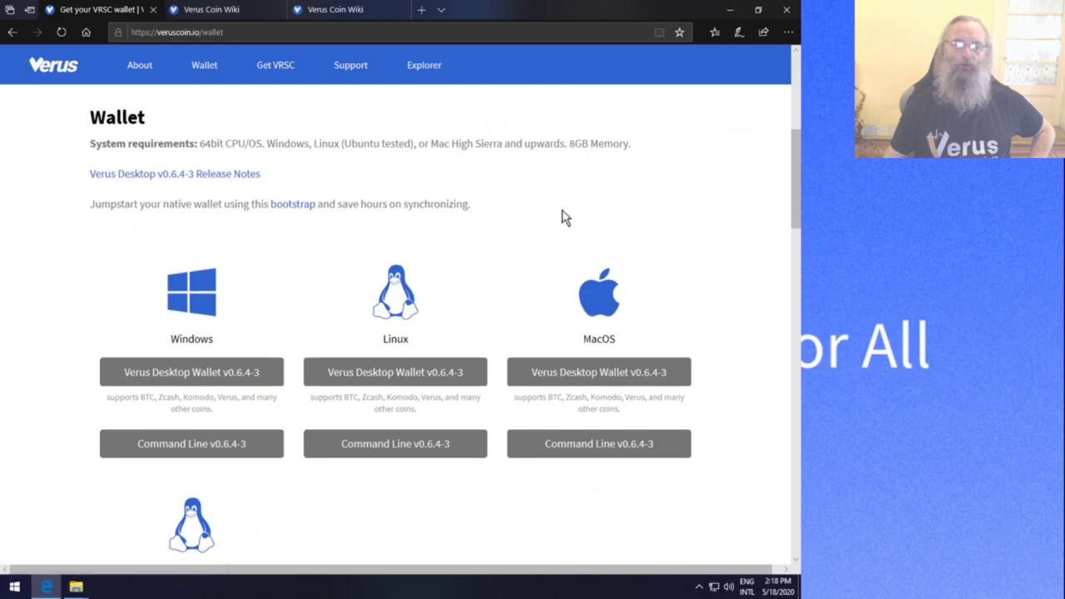
scroll(559, 219, down, 1)
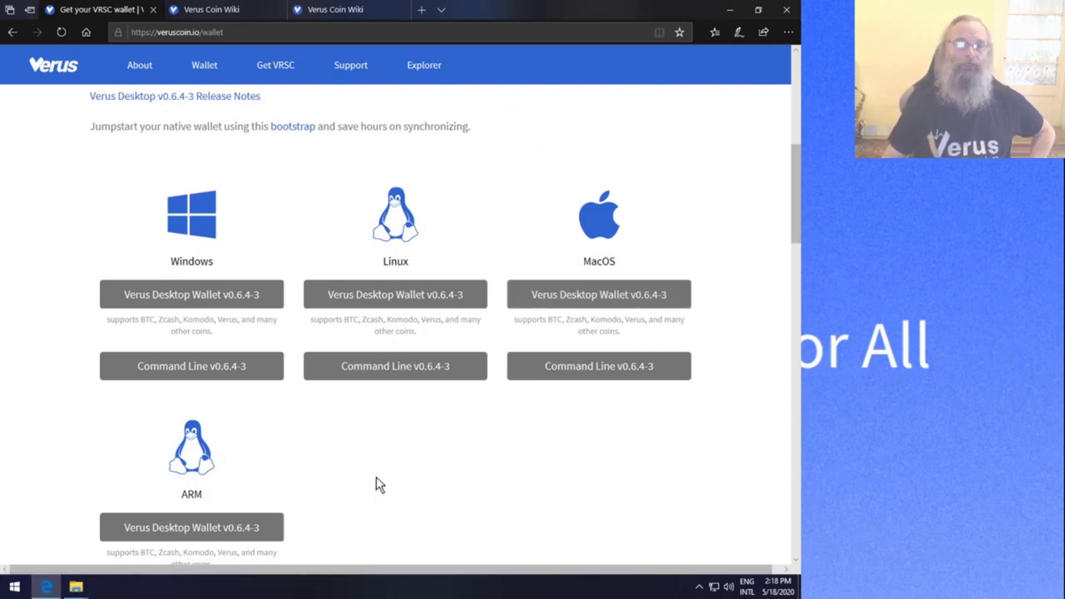
Save the Windows Verus Desktop Wallet v0.6.4-3 zip and show it in the Downloads folder
click(215, 299)
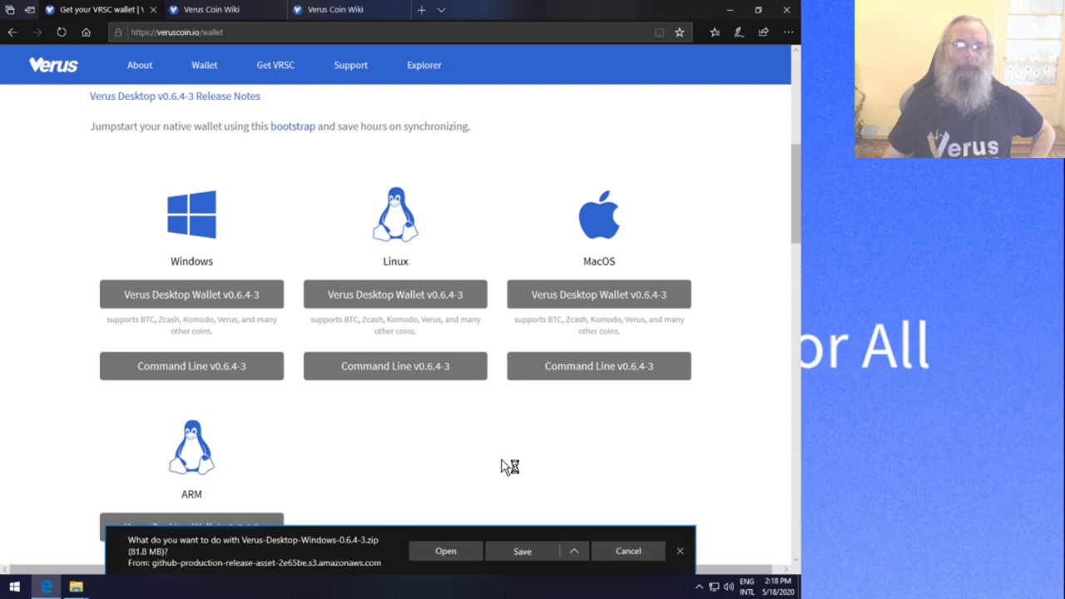
click(522, 552)
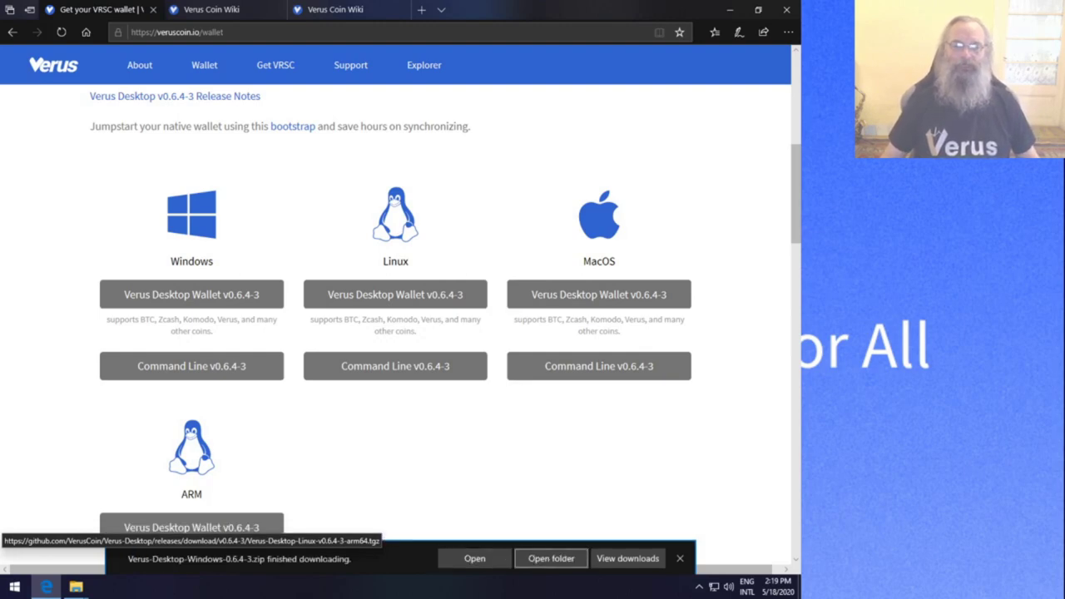
click(550, 558)
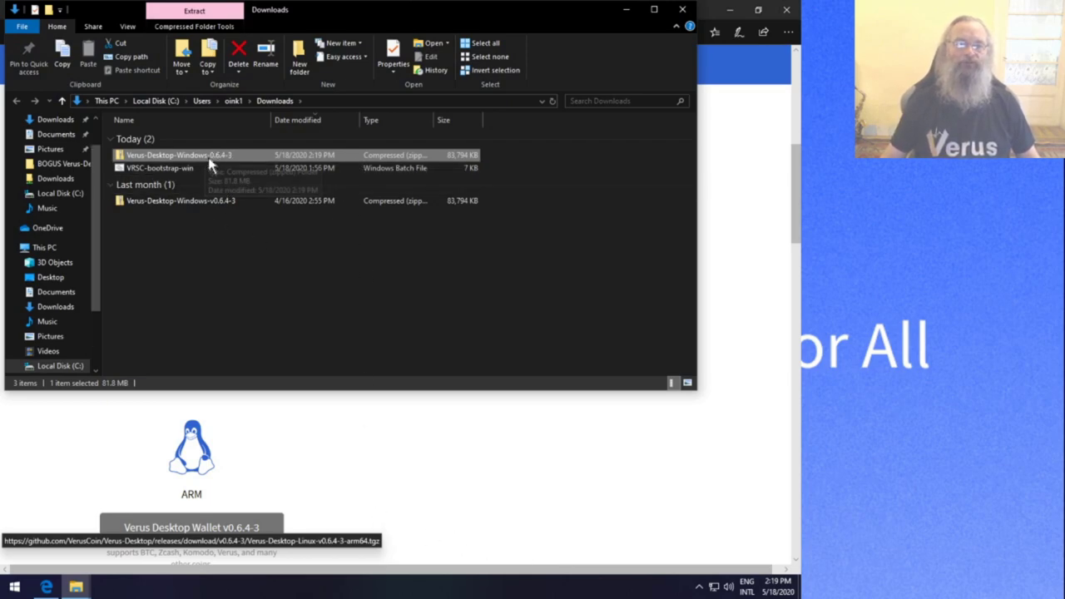
mouse_move(220, 156)
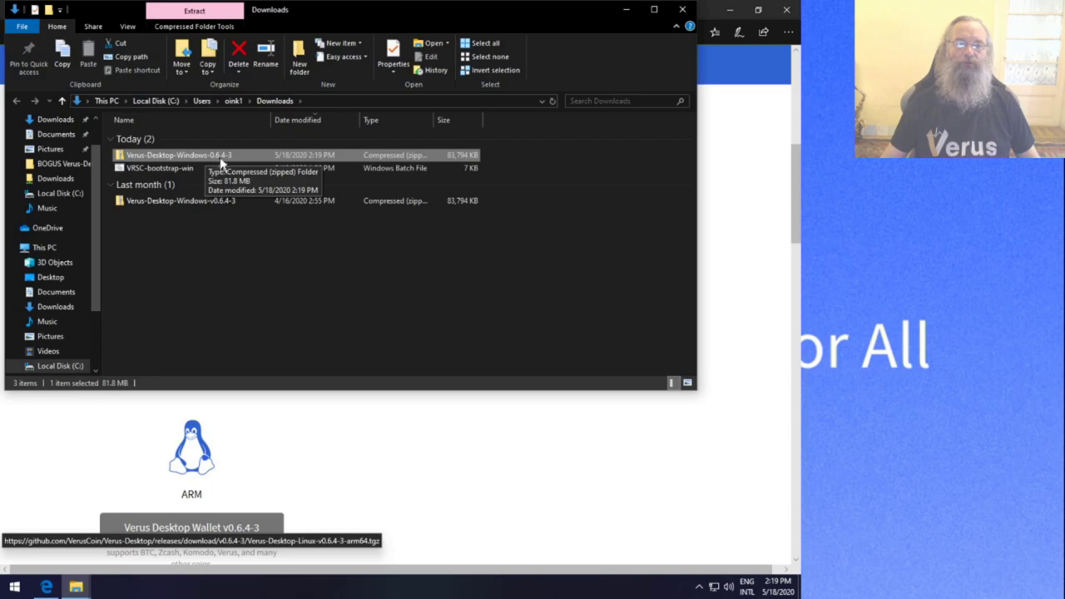
Open Verus-Desktop-Windows-0.6.4-3.zip and inspect the application and signature text file inside
click(294, 264)
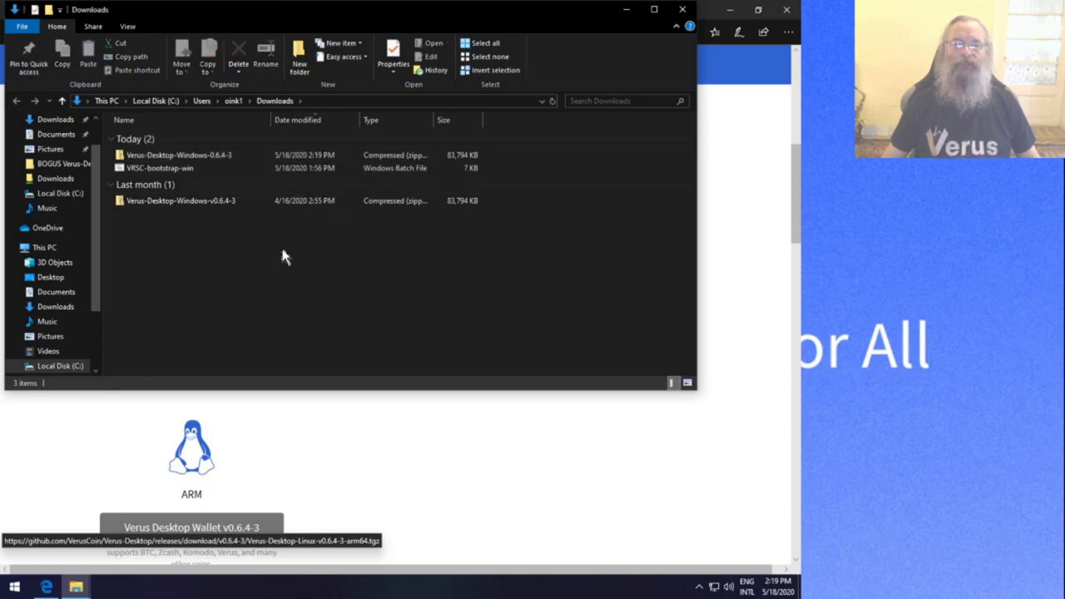
double_click(199, 156)
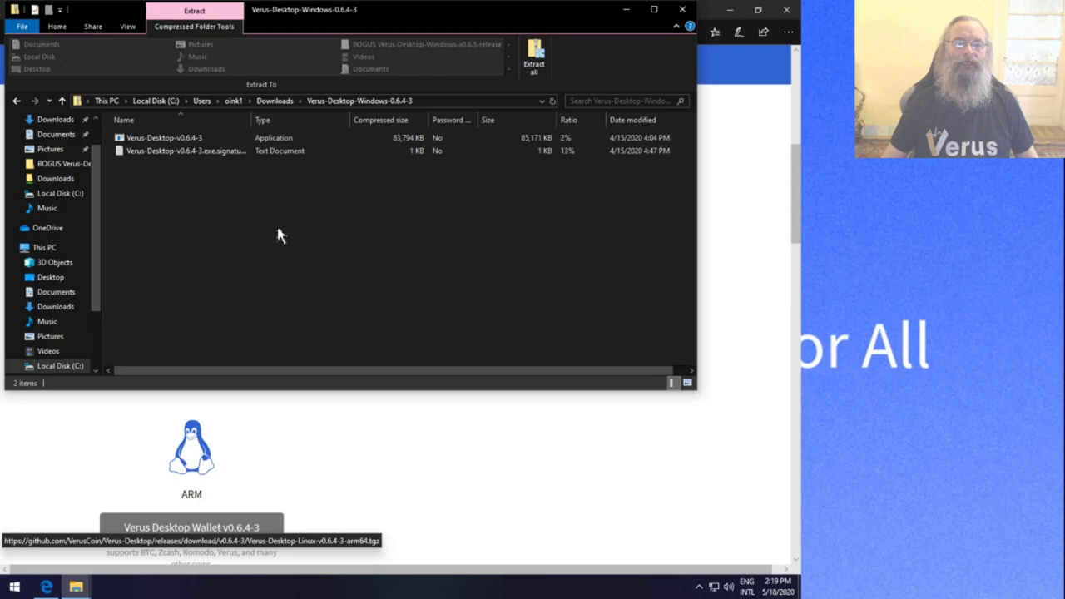
click(162, 154)
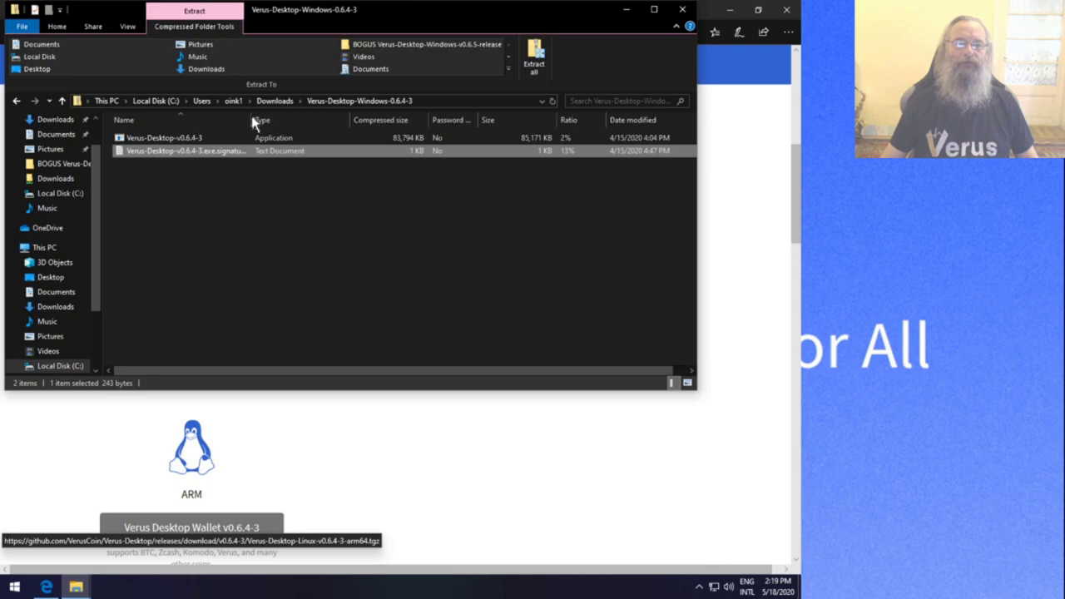
click(201, 139)
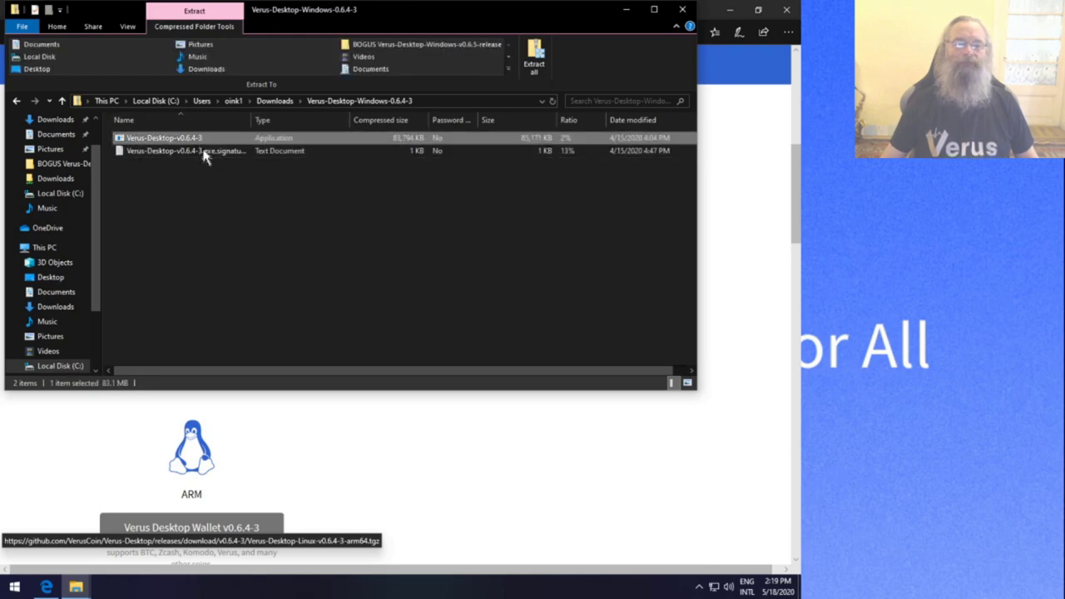
click(200, 153)
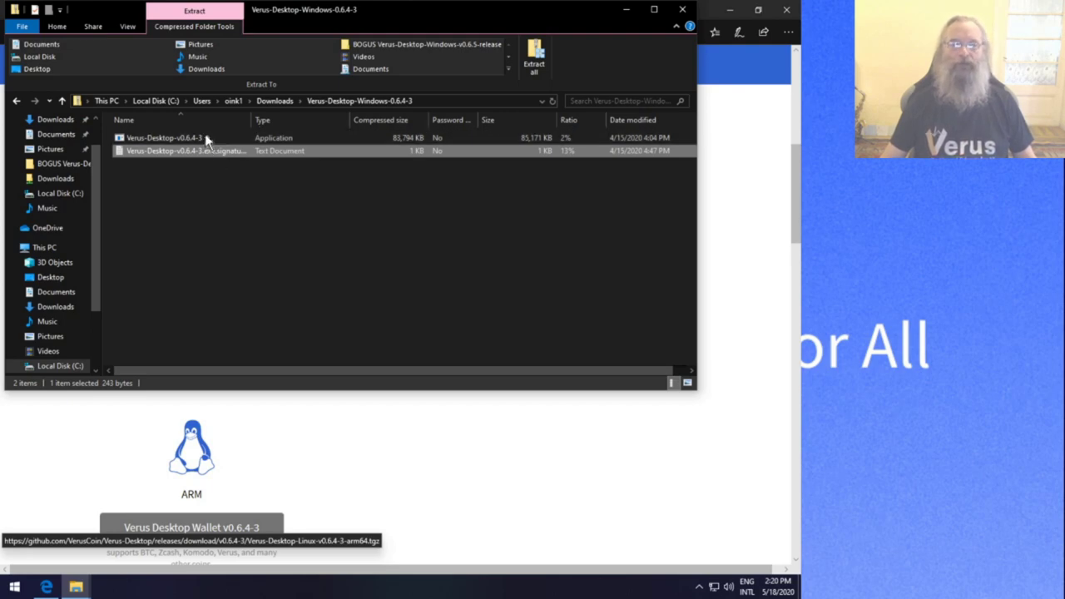
Run the Verus-Desktop installer from the zip, allowing it past the SmartScreen warning
double_click(182, 137)
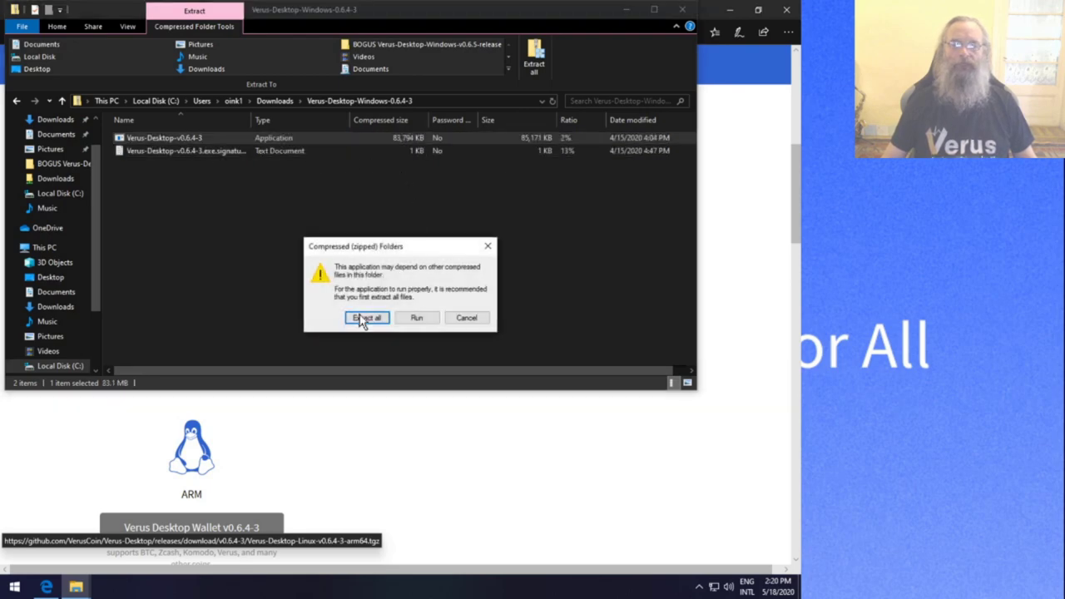
click(416, 319)
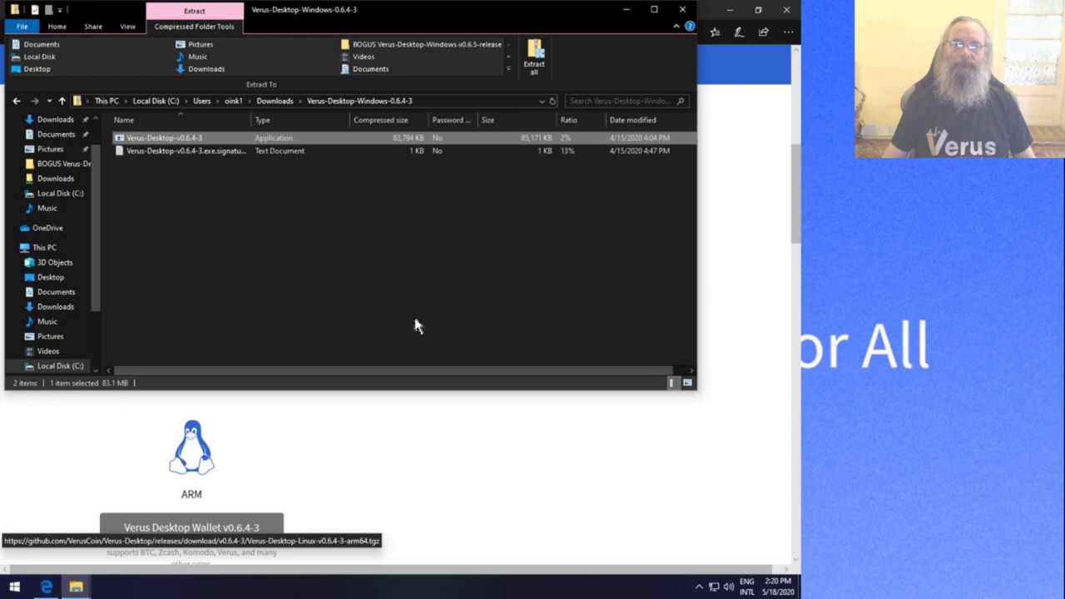
click(734, 15)
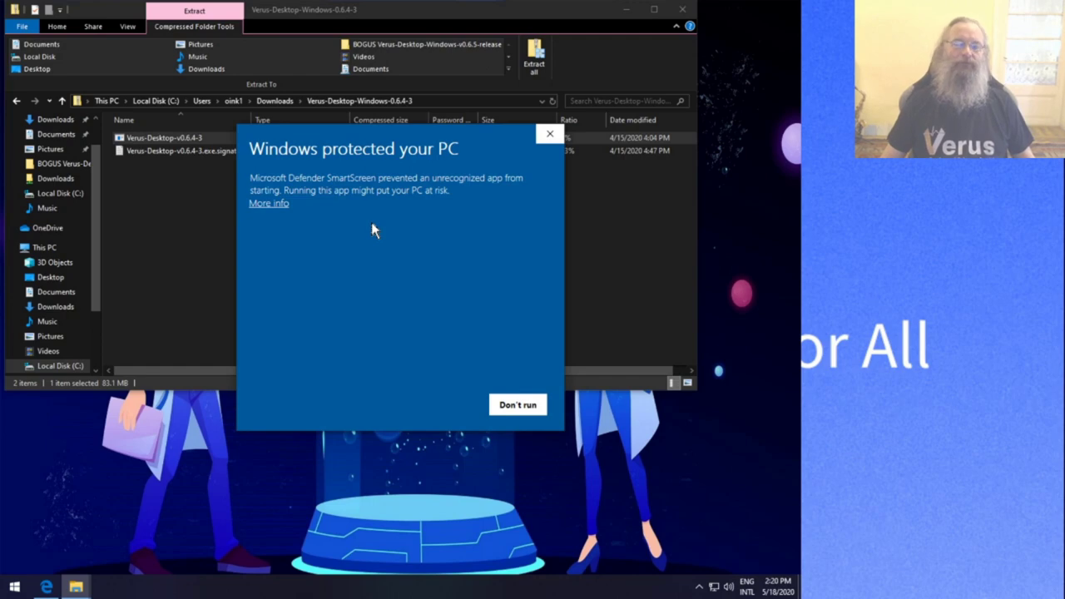
click(272, 205)
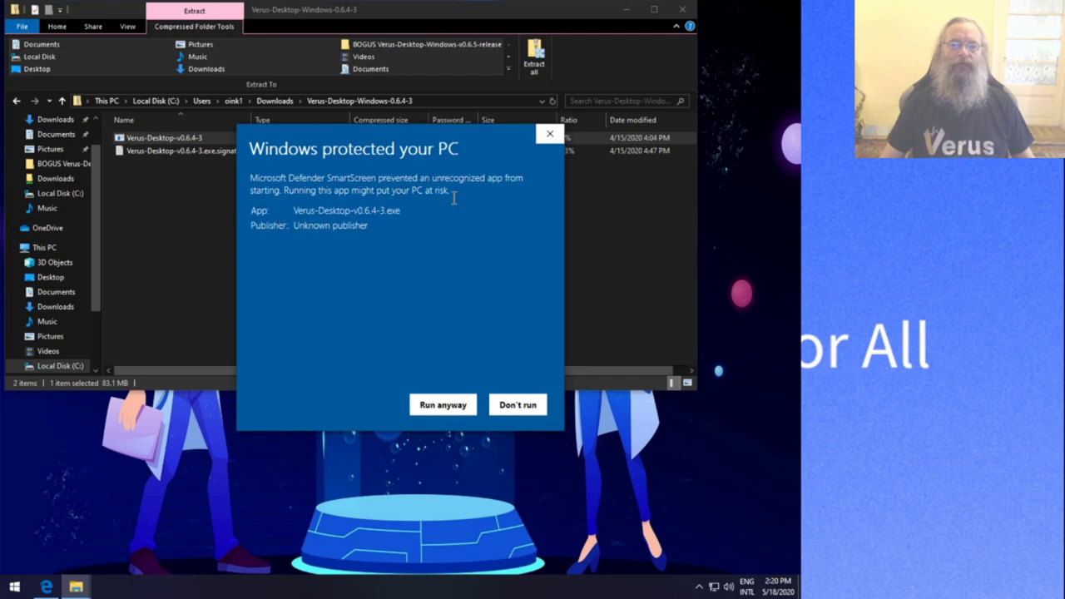
drag(314, 212, 376, 213)
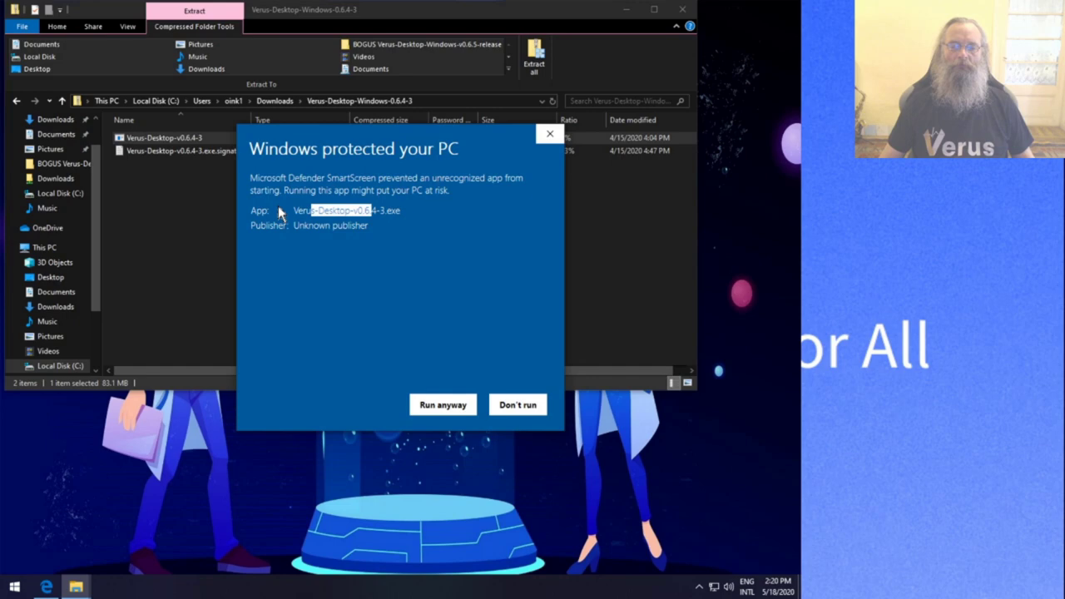
click(424, 215)
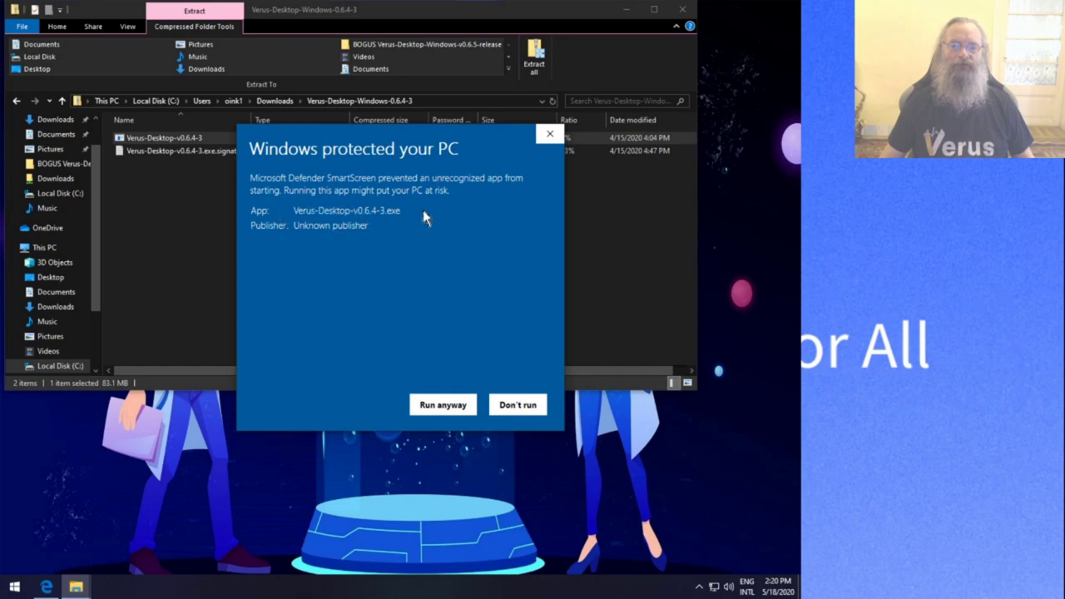
click(431, 406)
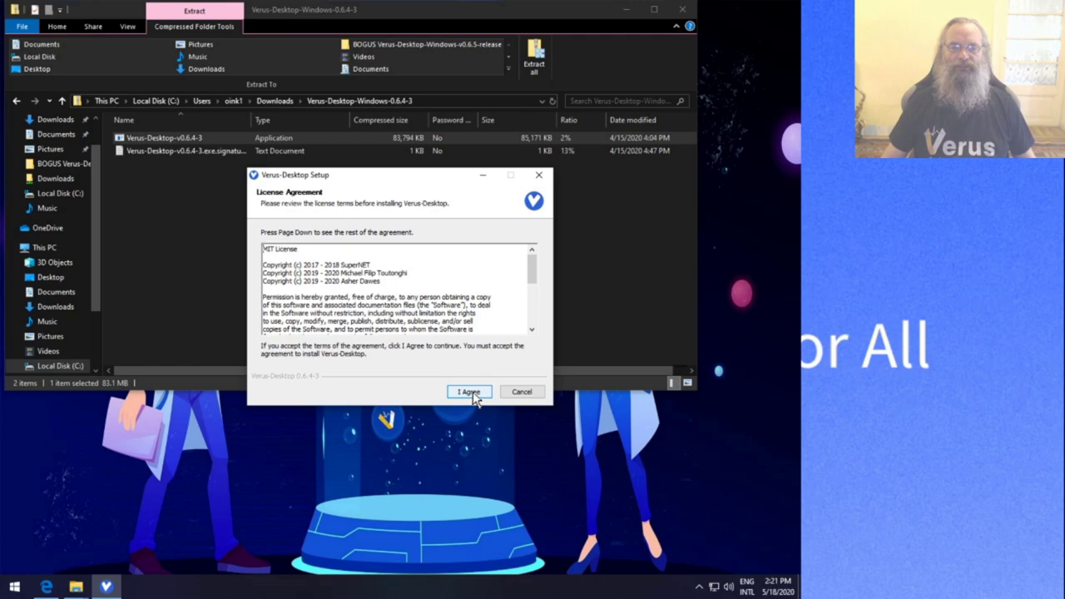
Scroll through the MIT license text and accept it
scroll(455, 317, down, 3)
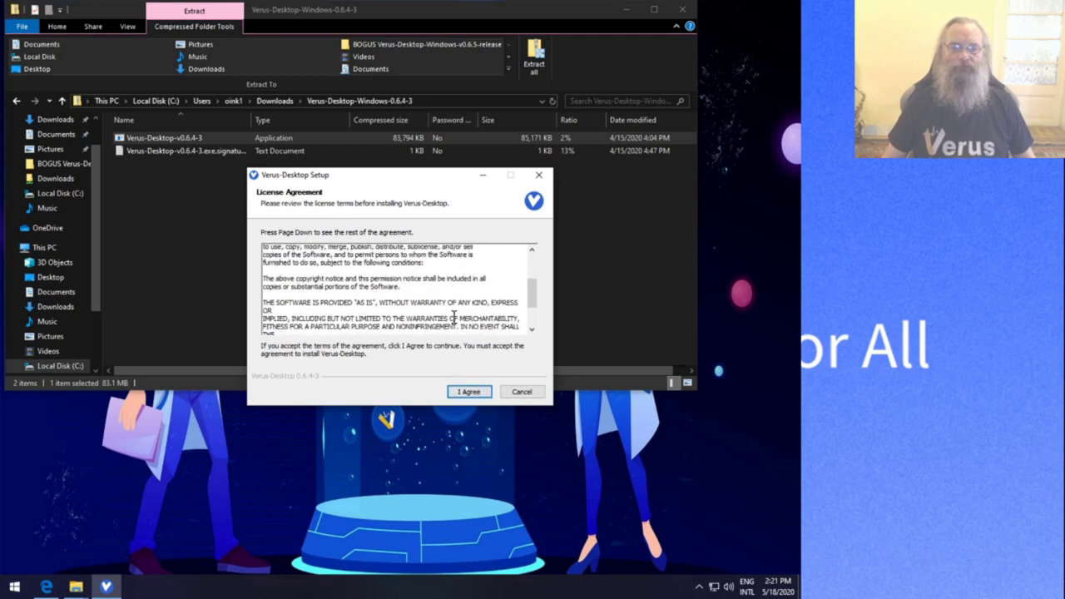
scroll(454, 317, down, 3)
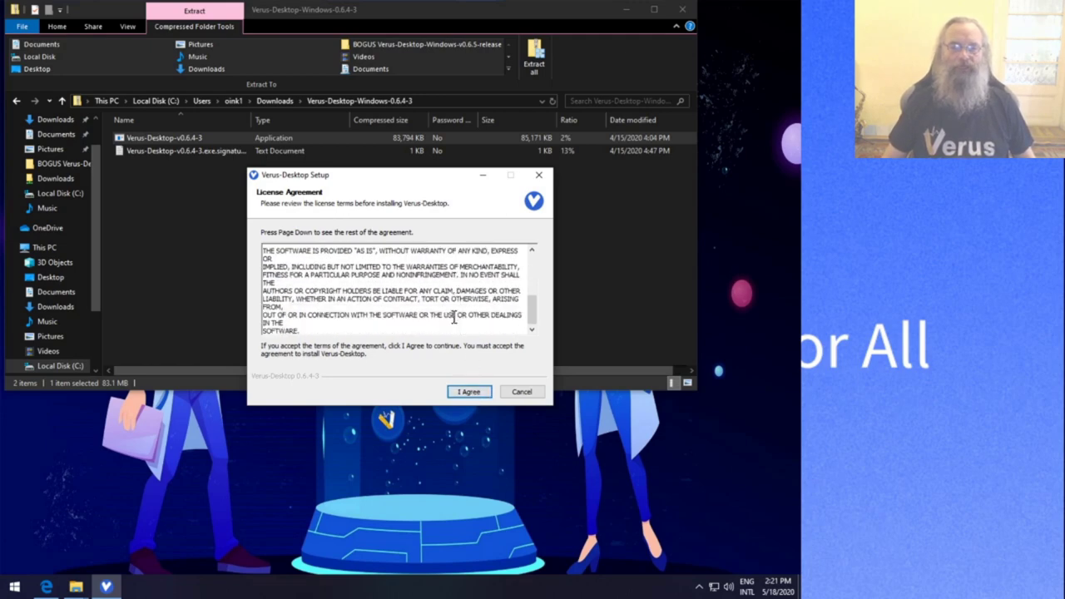
click(473, 394)
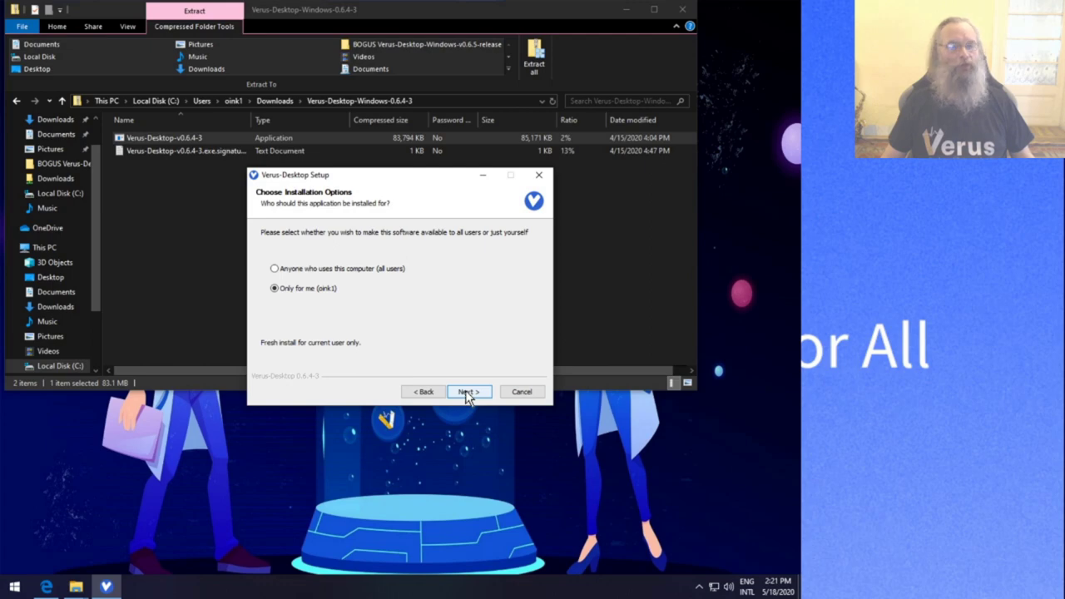
Install Verus Desktop 'Only for me' into the default destination folder, then minimize Explorer
click(467, 392)
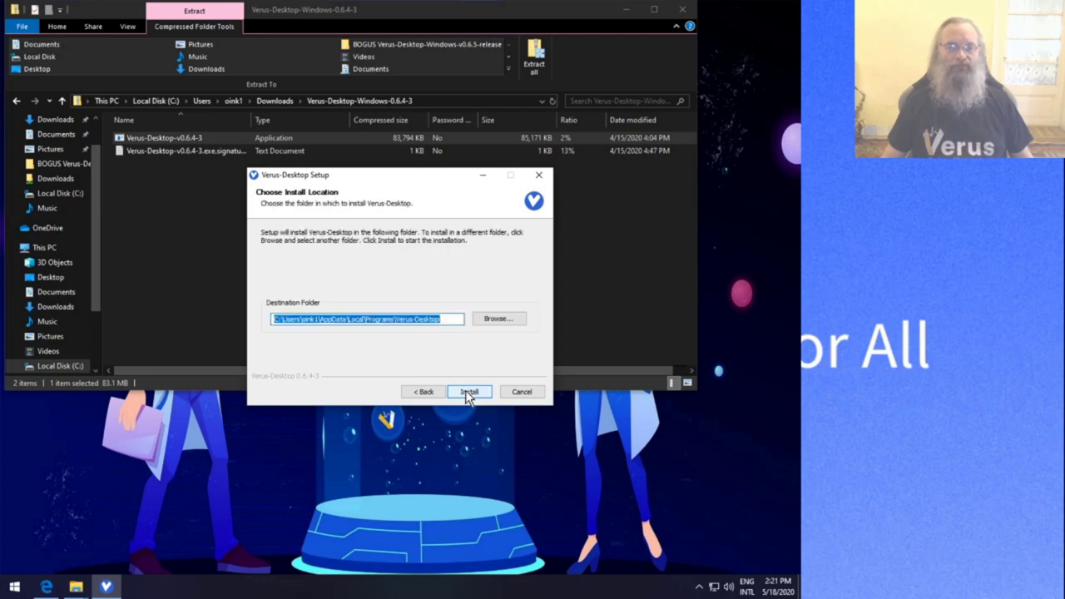
click(454, 321)
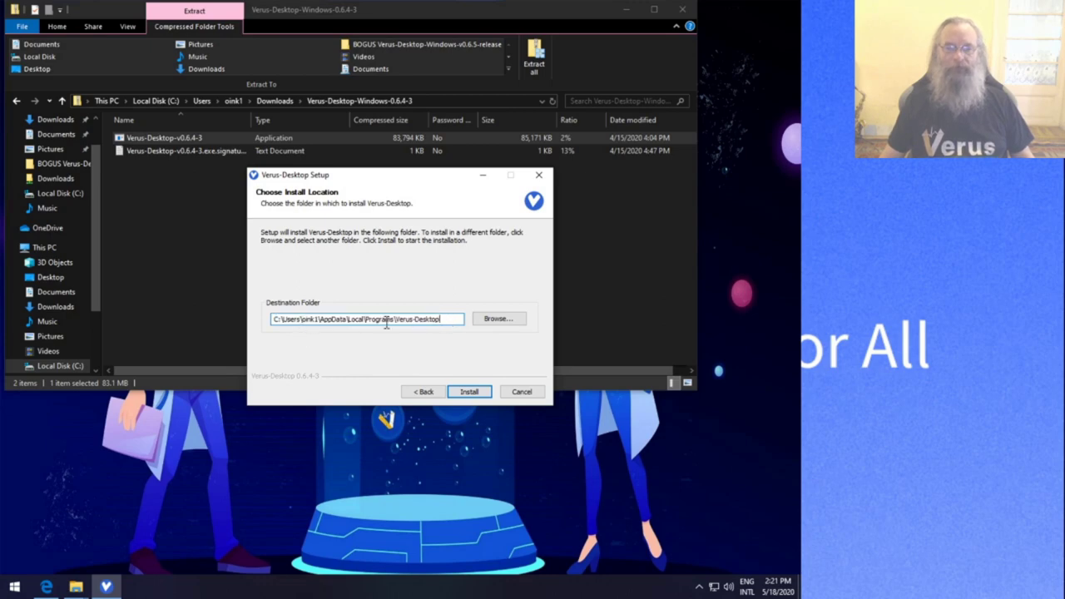
click(464, 396)
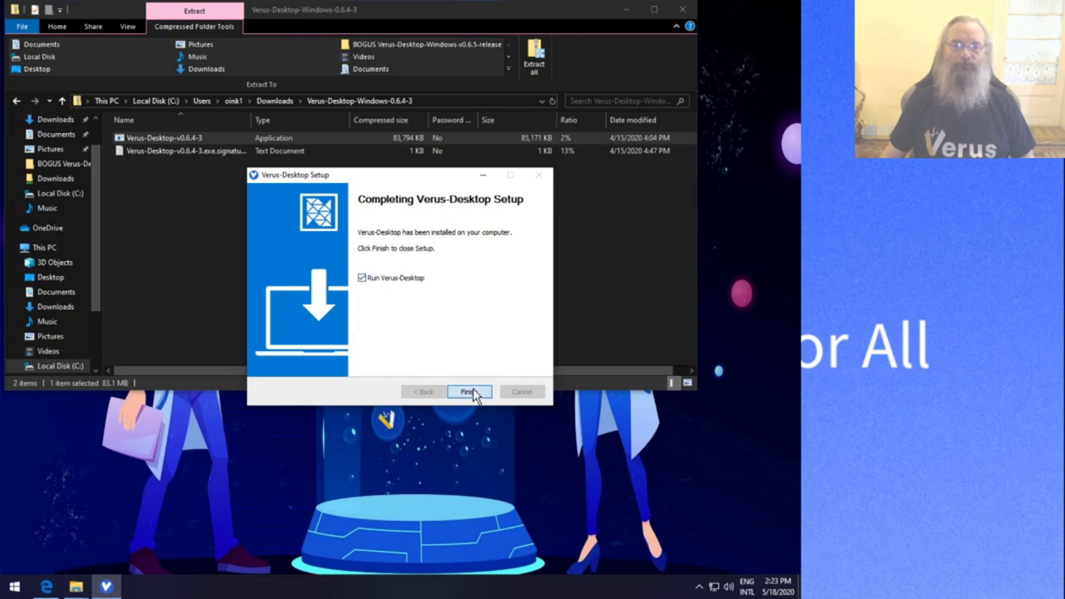
click(627, 10)
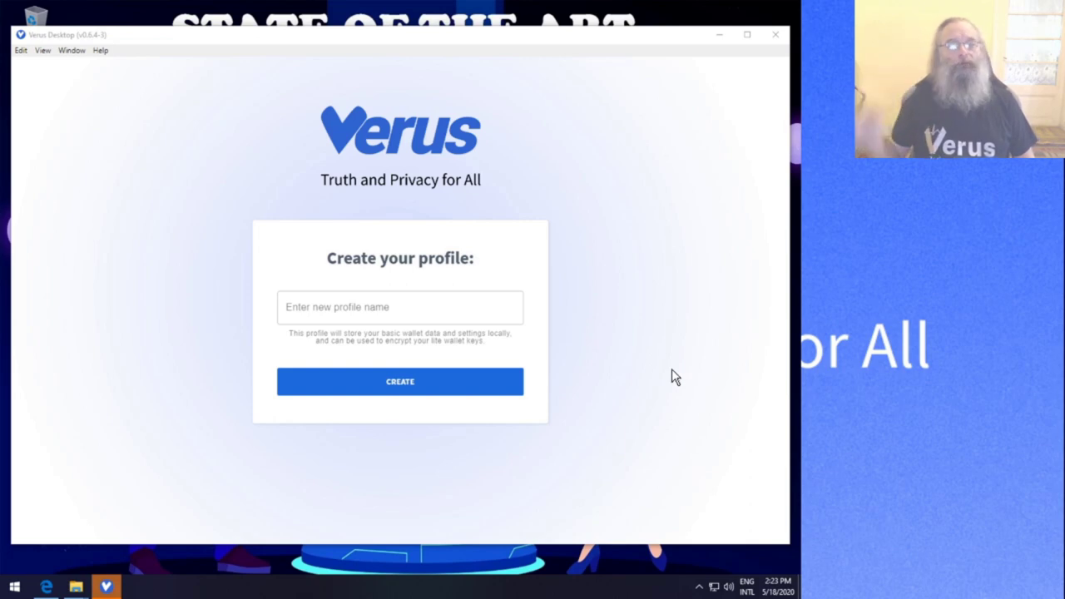
Enter 'Oink' as the new profile name
click(382, 307)
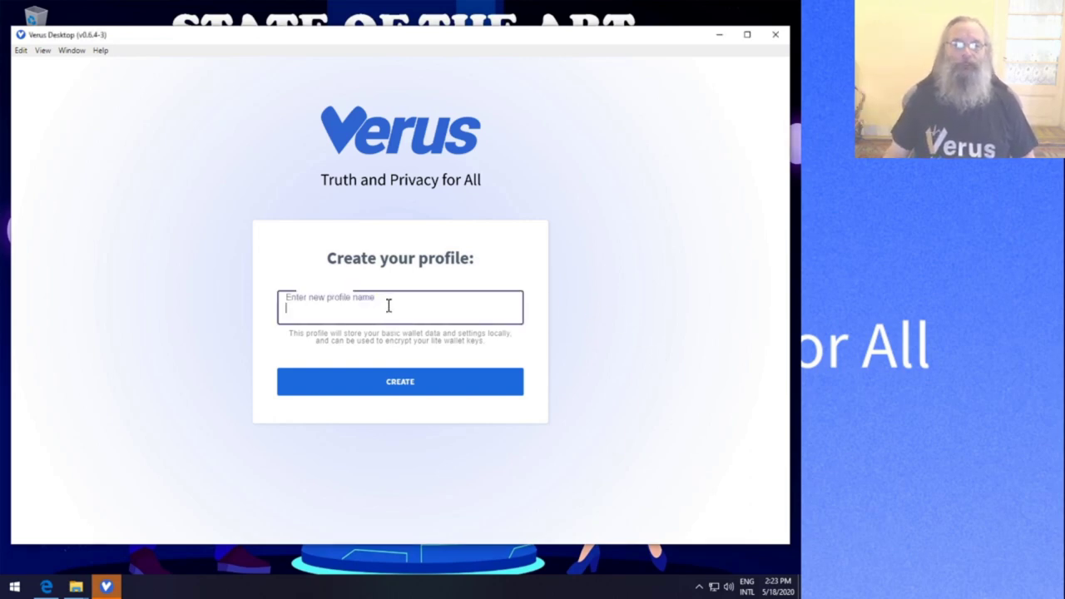
text(Oi)
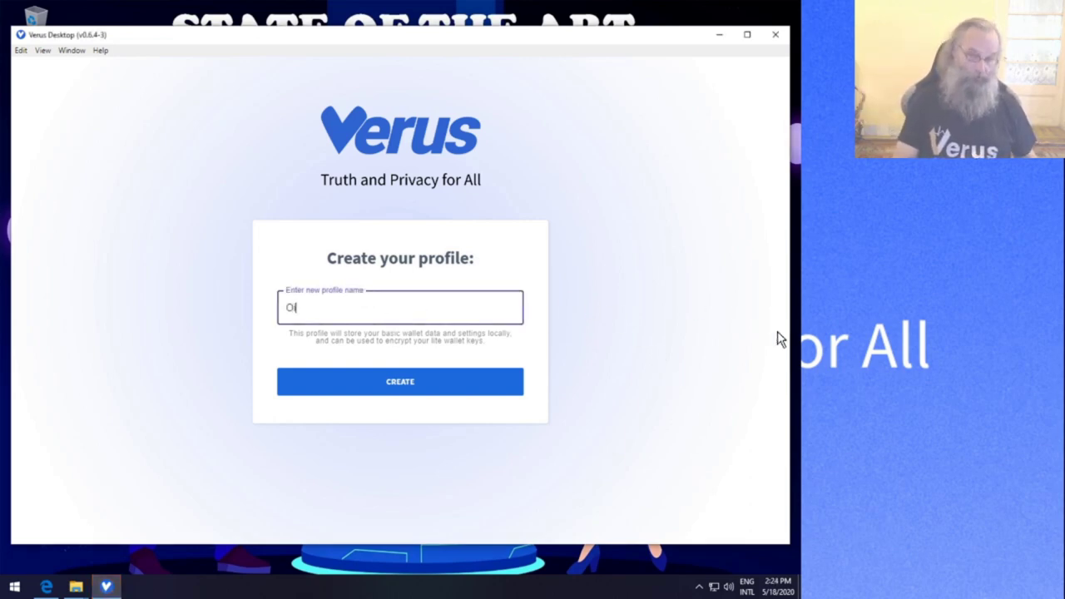
text(nk)
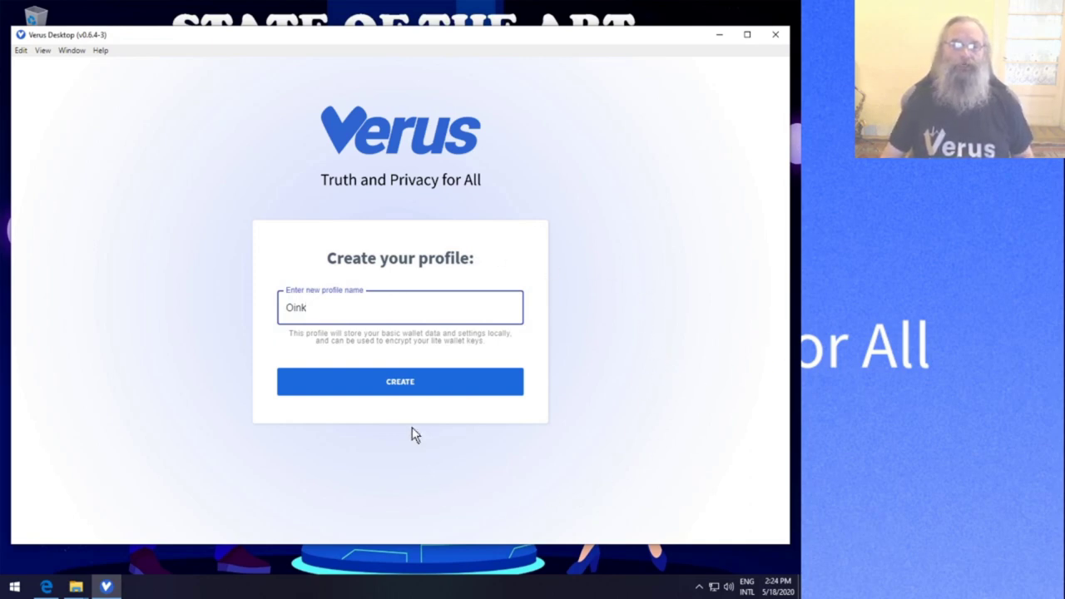
Create the Oink profile, confirm it in the profile dropdown, and log in with it
click(409, 386)
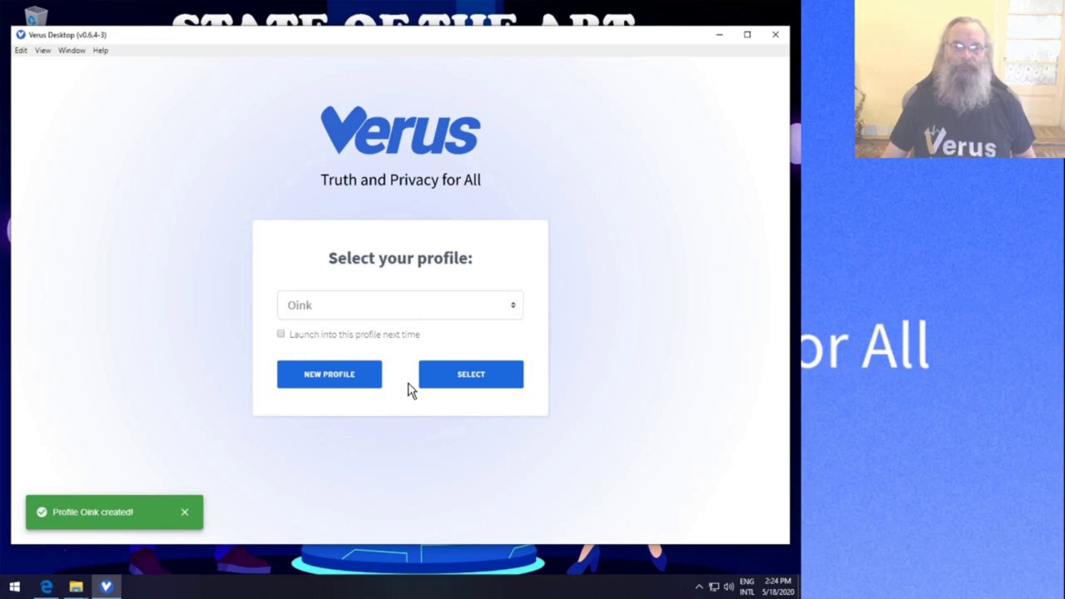
click(516, 311)
click(511, 310)
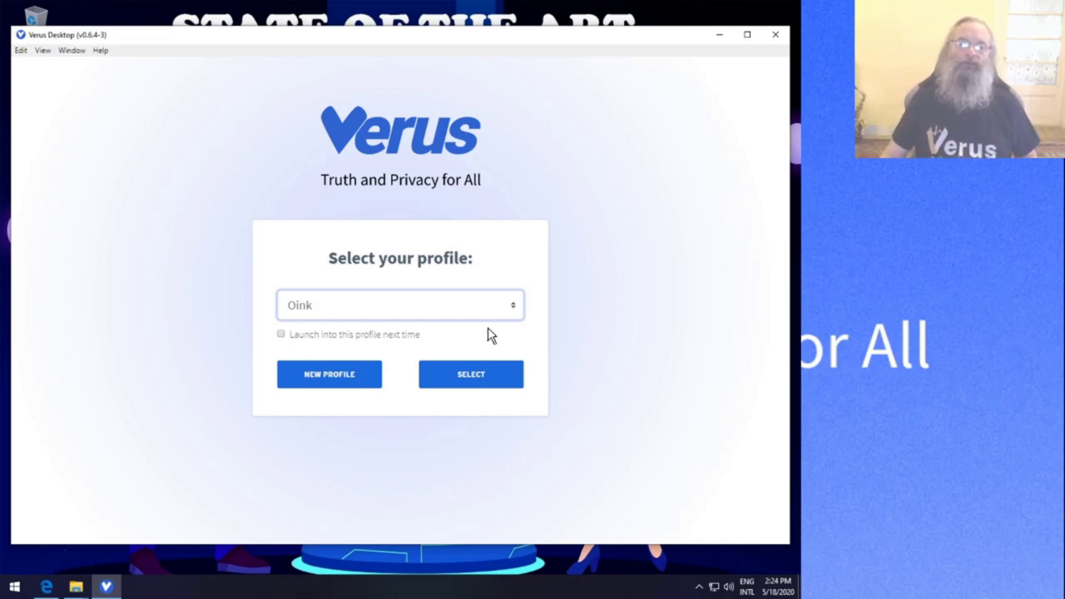
click(479, 383)
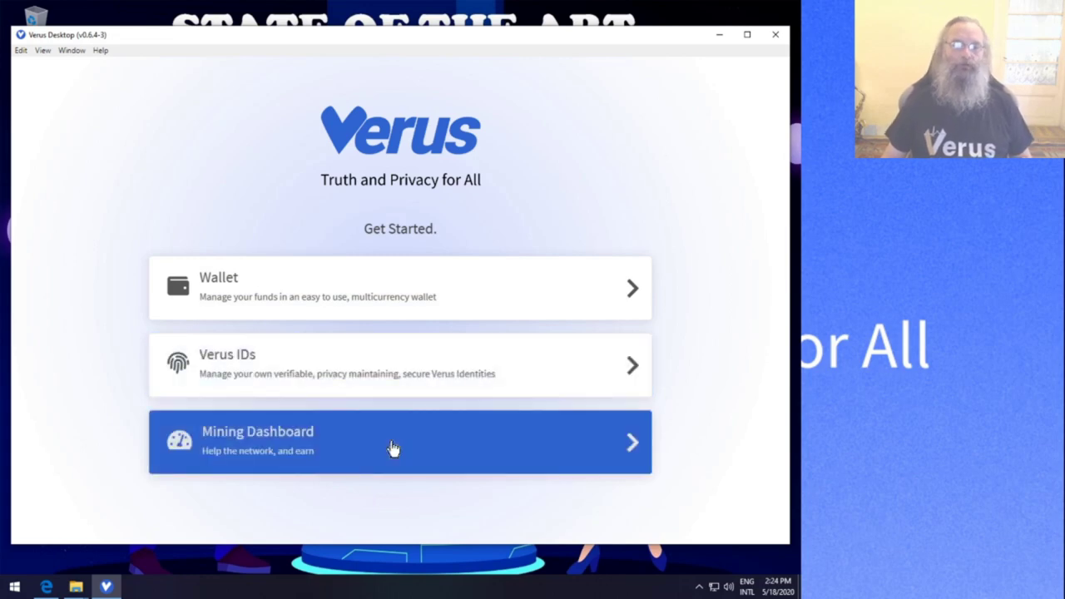
Open the Wallet card to view the empty Oink wallet at 0.00 USD
click(381, 306)
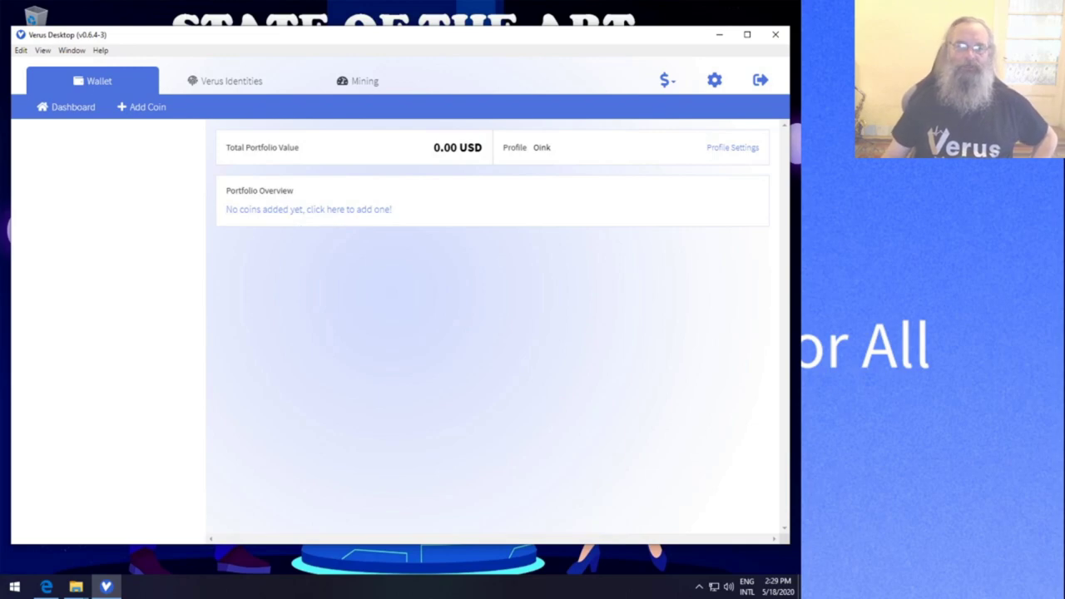
click(309, 209)
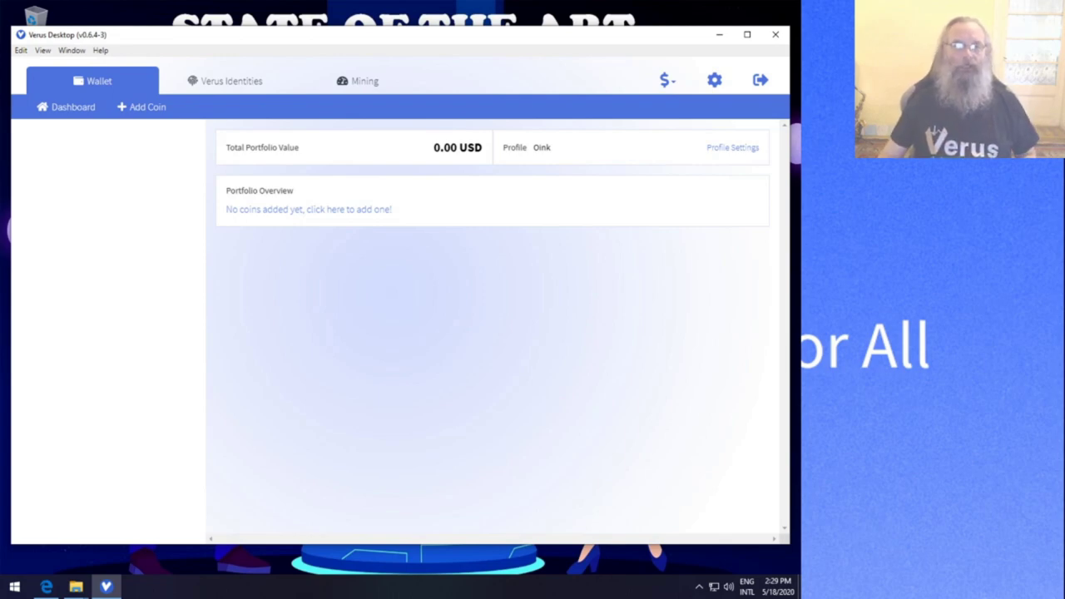
Switch to the Verus Identities tab, which asks for a VRSC or VRSCTEST coin before making IDs
click(239, 81)
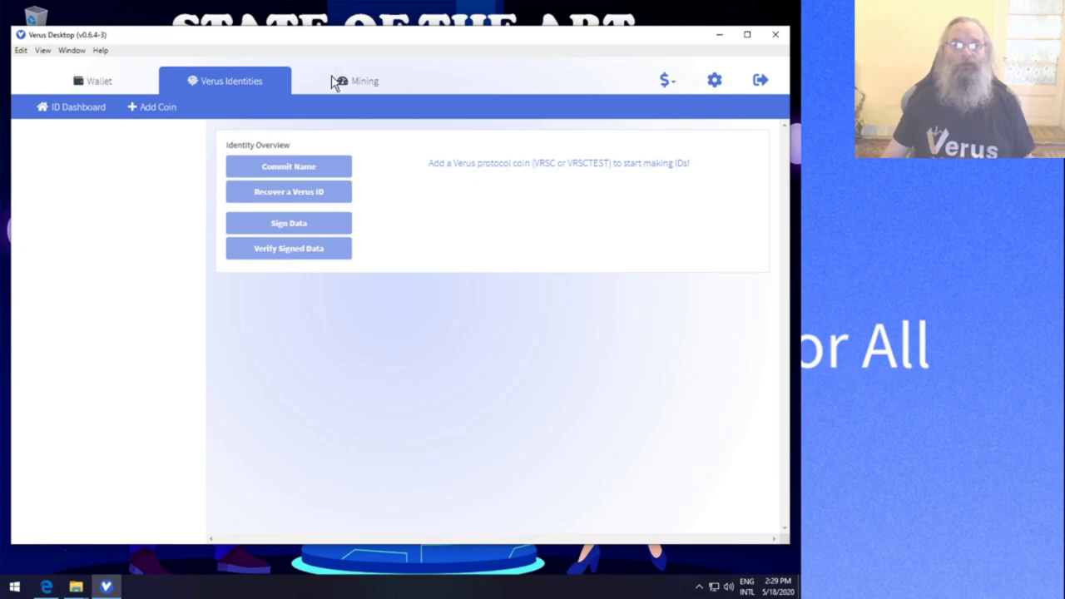
View the empty Mining dashboard, then minimize Verus Desktop to show the desktop
click(349, 87)
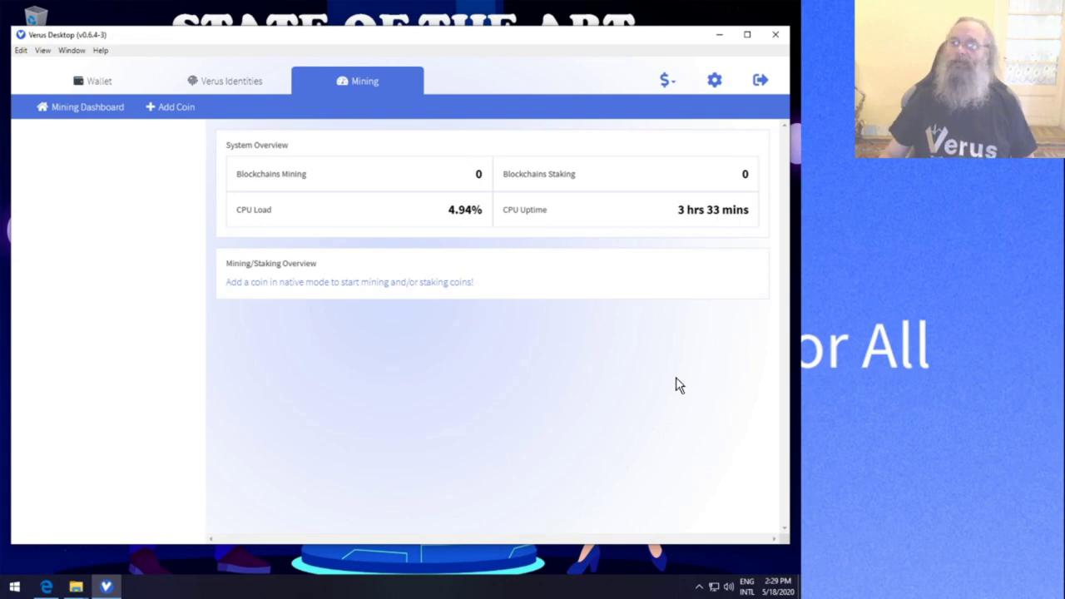
click(719, 39)
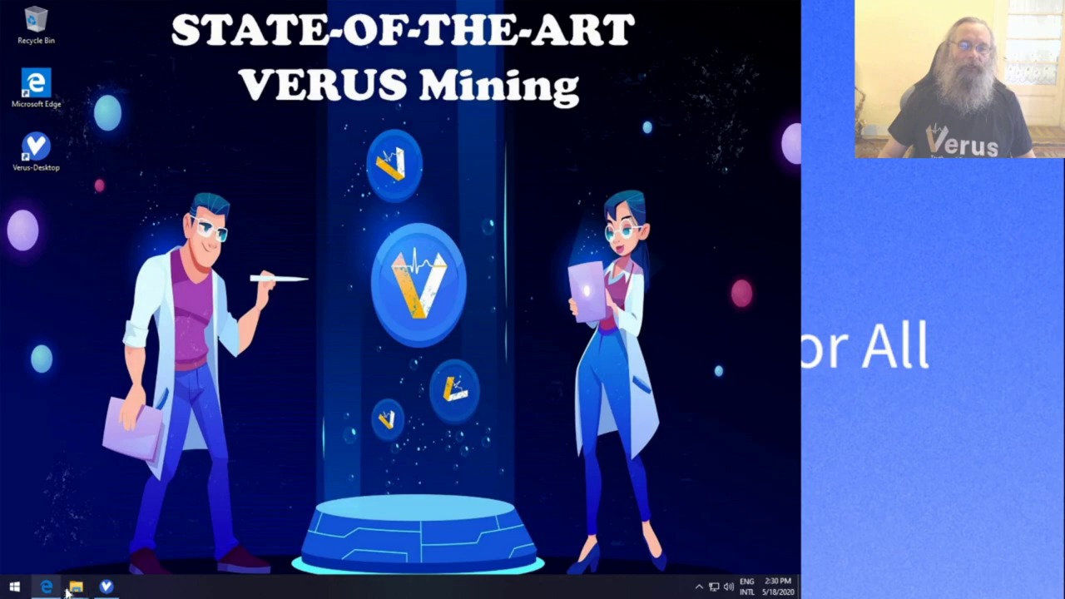
Bring Edge back to the front and scroll down through the Verus Coin Wiki page
click(50, 587)
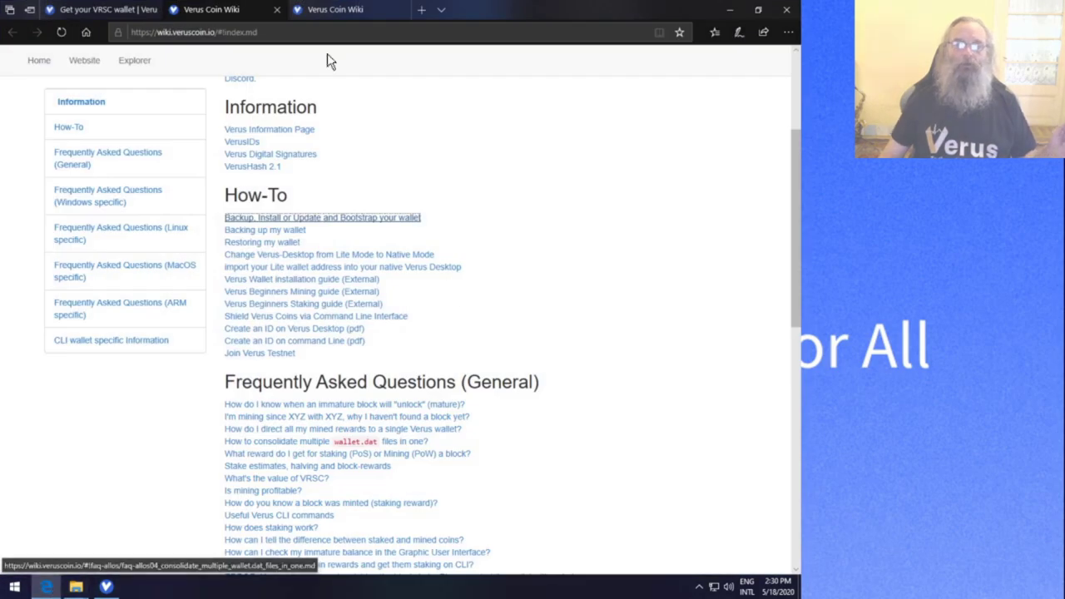
scroll(520, 266, up, 3)
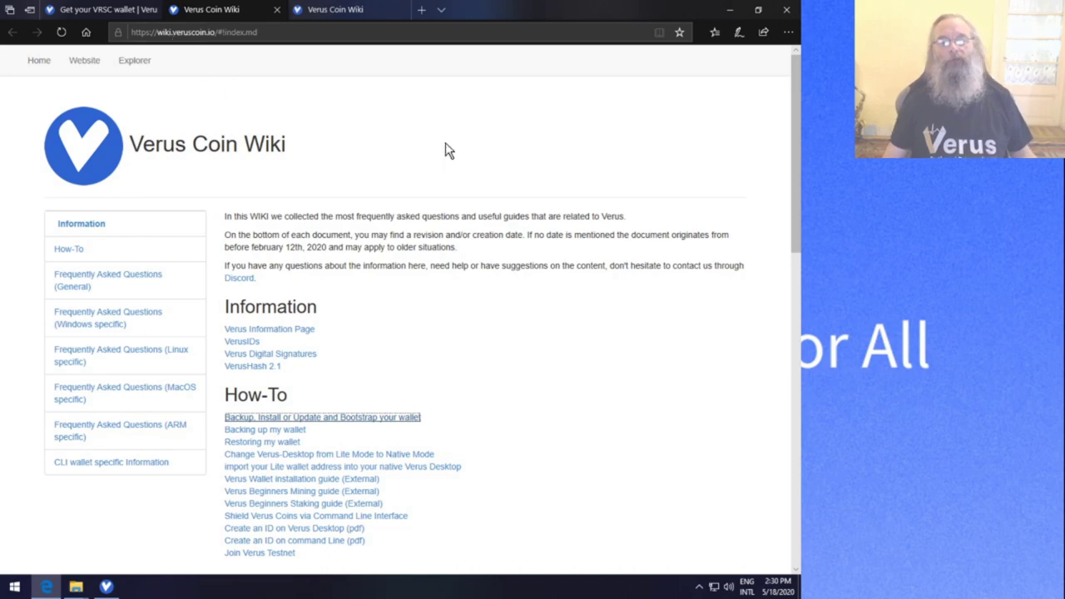
scroll(445, 149, down, 1)
scroll(445, 150, down, 1)
scroll(445, 149, down, 2)
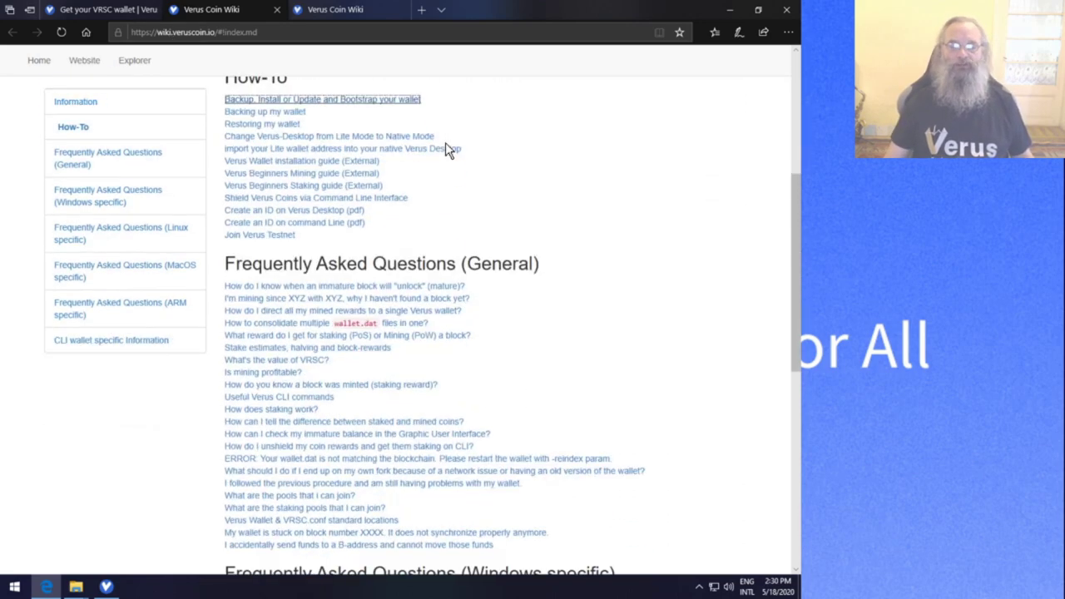
scroll(445, 150, down, 1)
scroll(445, 150, up, 2)
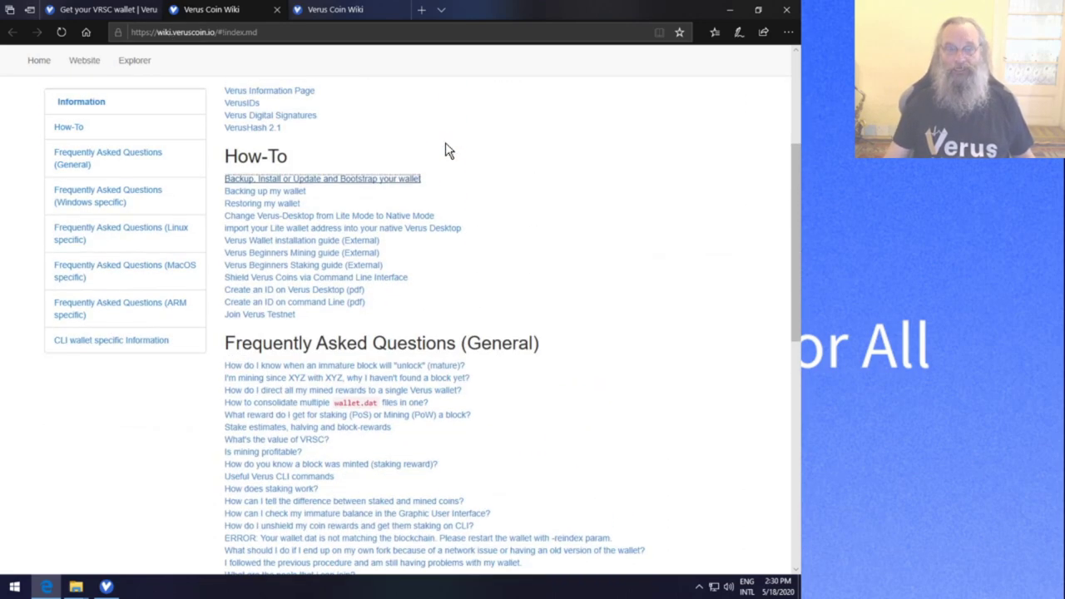
scroll(445, 150, down, 1)
scroll(445, 150, down, 1)
scroll(445, 150, down, 2)
scroll(445, 149, down, 1)
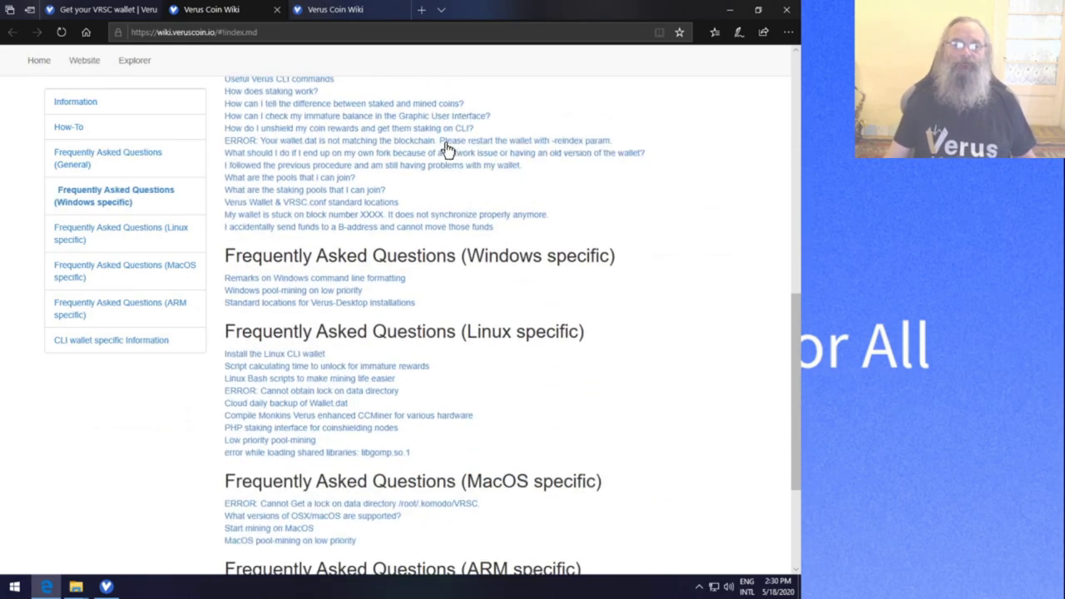
scroll(447, 150, down, 1)
scroll(447, 149, down, 1)
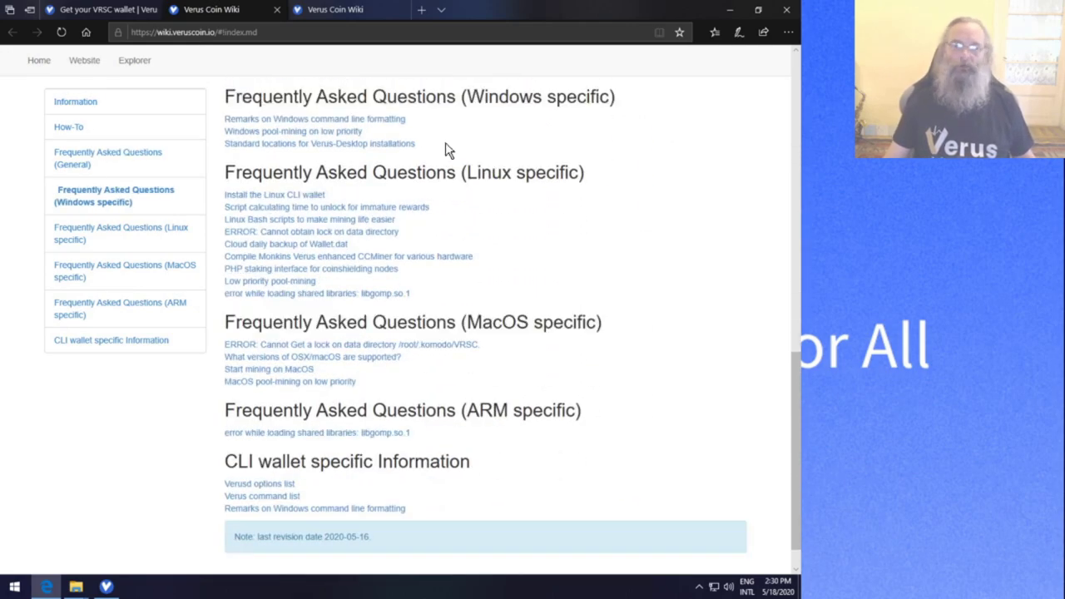
Return to the top of the wiki home page with its Information and How-To links
key(Home)
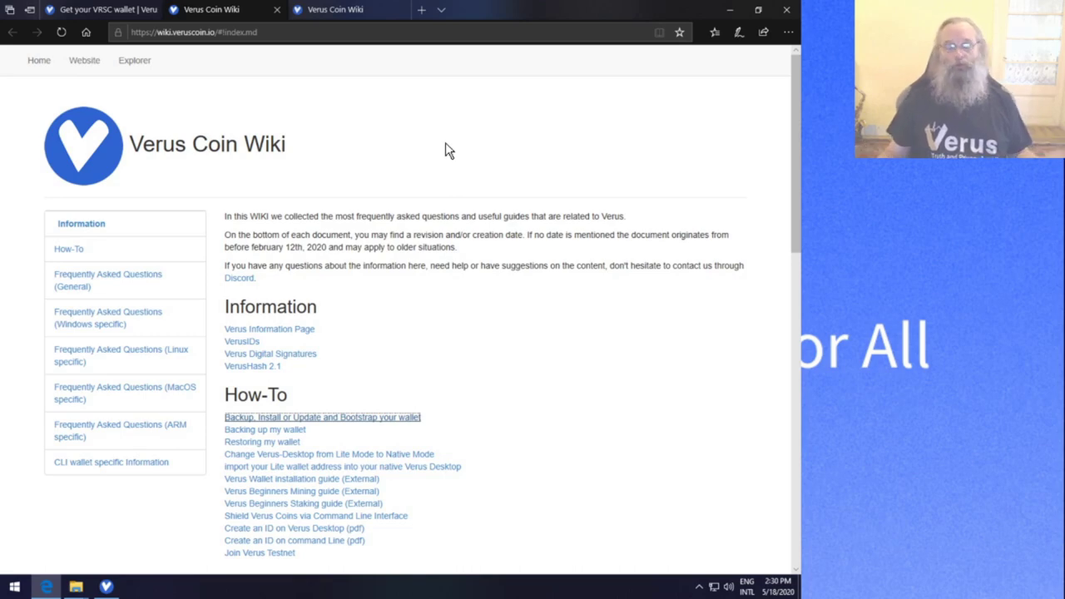
scroll(518, 350, down, 1)
scroll(549, 255, up, 1)
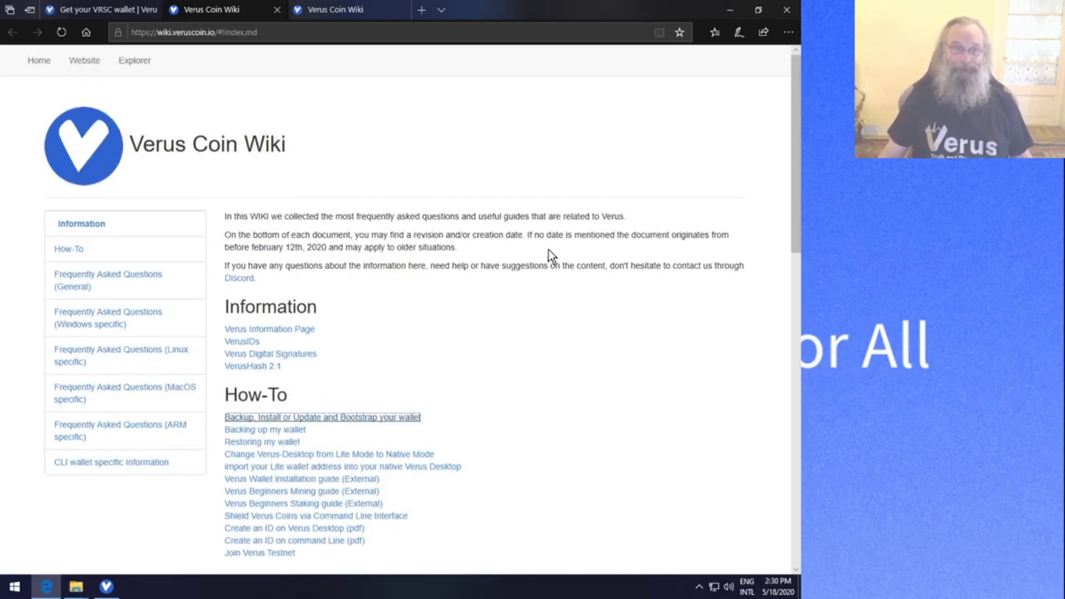